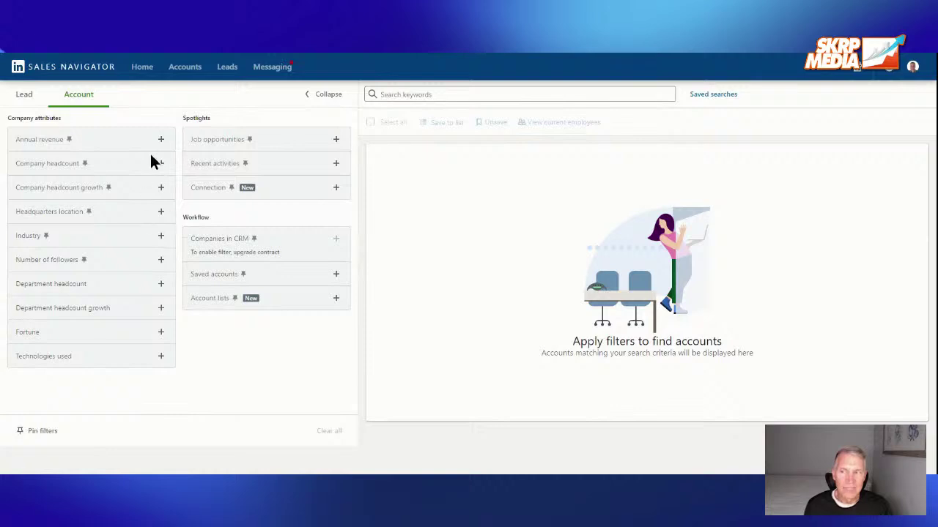
# Step: Filter the accounts by annual revenue in USD, from 0.5 to 1 million
pyautogui.click(160, 141)
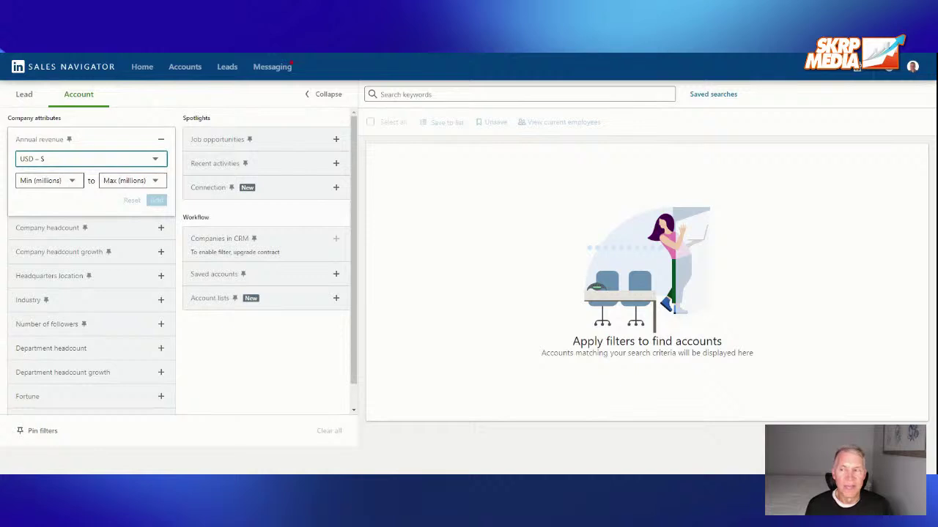
pyautogui.press('Tab')
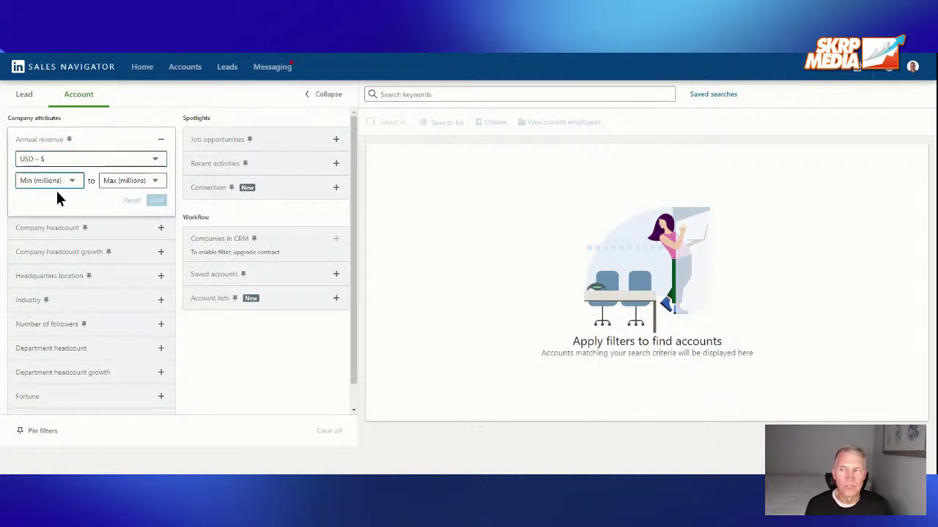
pyautogui.write('0.5')
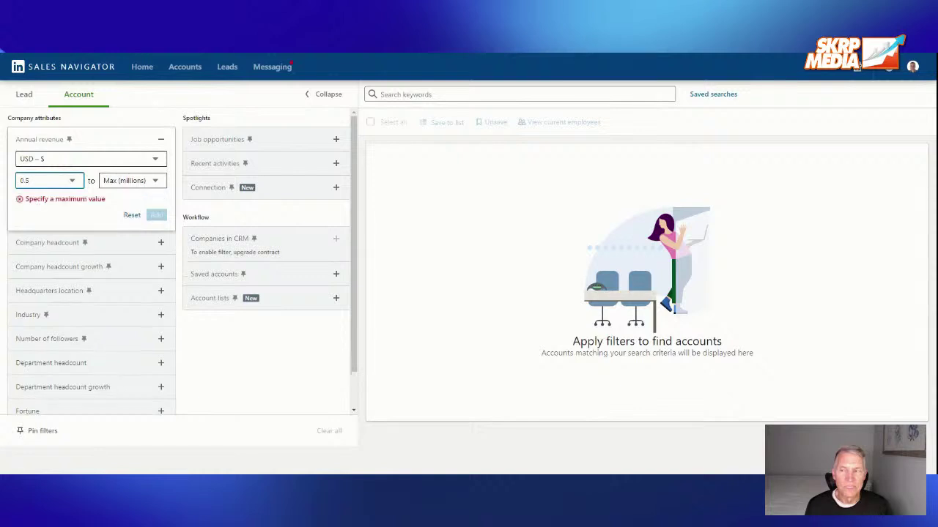
pyautogui.click(148, 179)
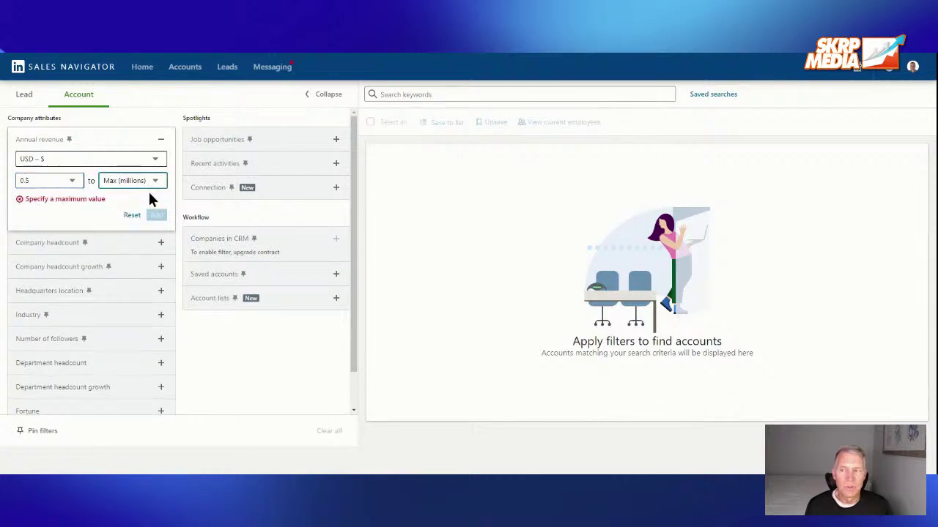
pyautogui.write('1')
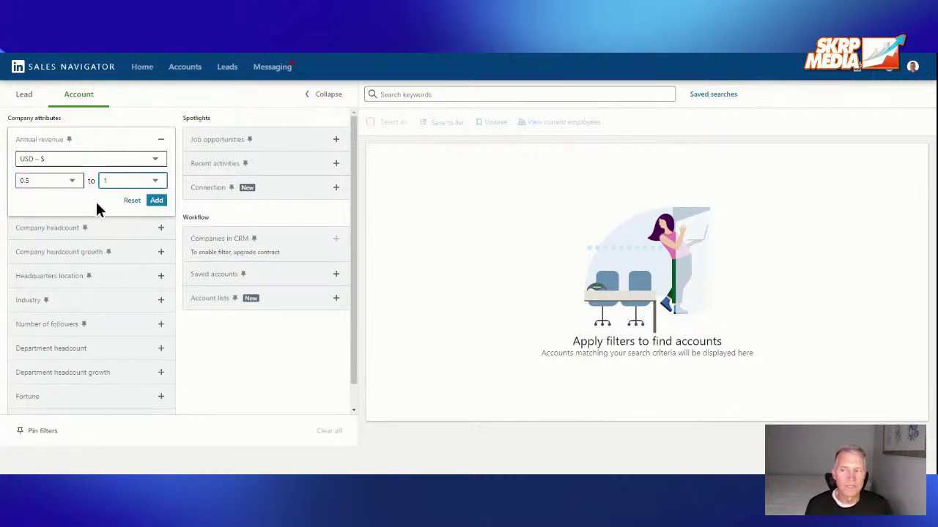
pyautogui.click(156, 201)
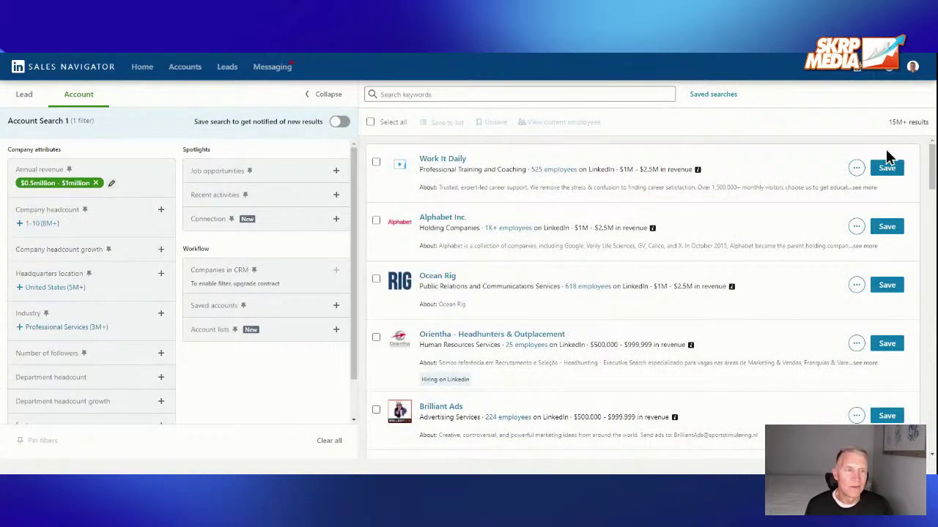
pyautogui.moveTo(888, 122); pyautogui.dragTo(919, 126)
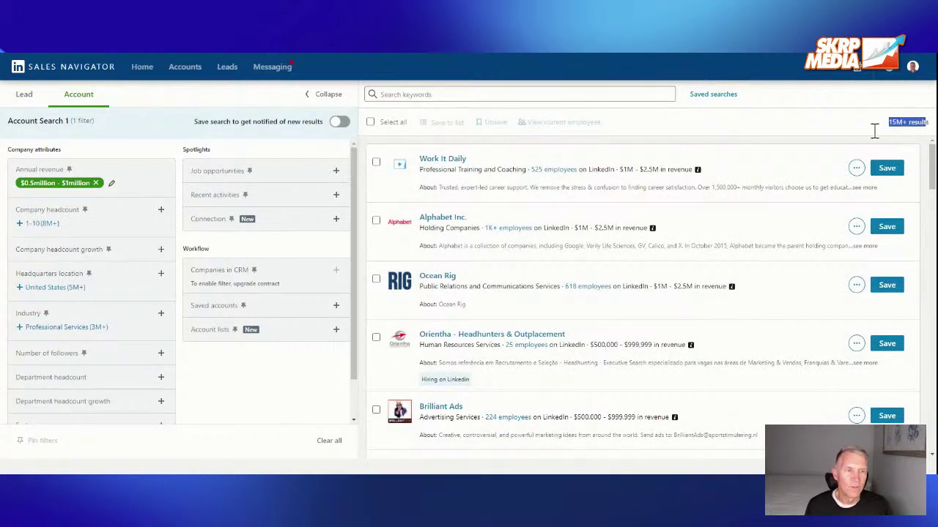
pyautogui.click(842, 144)
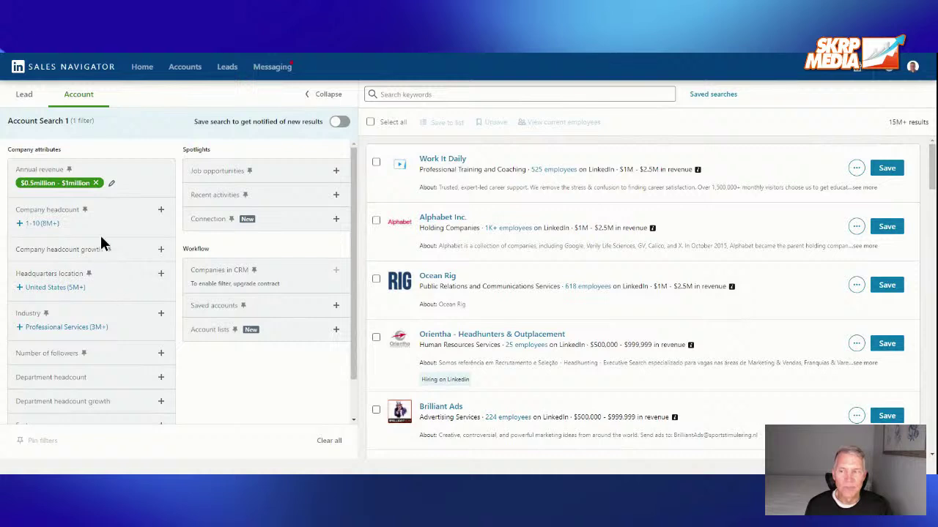
# Step: Narrow the account search to a company headcount of 1-10 and headquarters in the United States
pyautogui.click(161, 210)
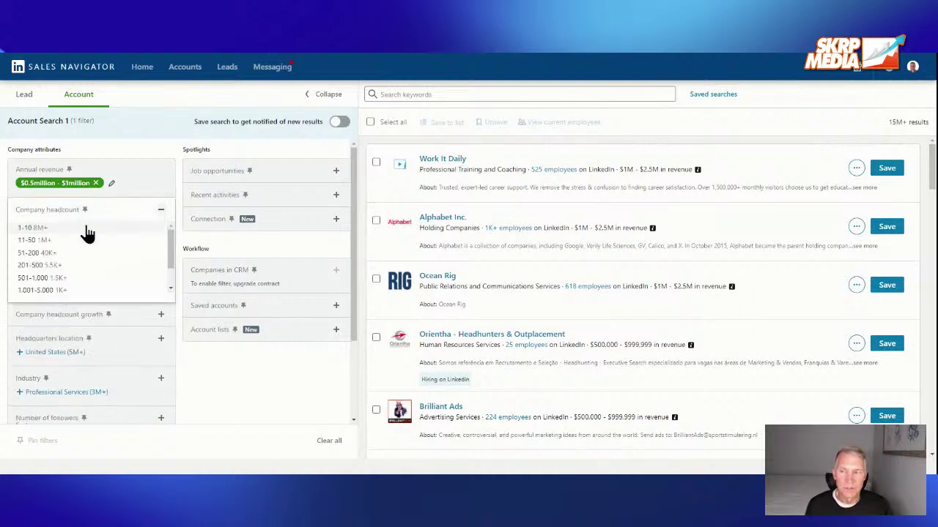
pyautogui.click(30, 228)
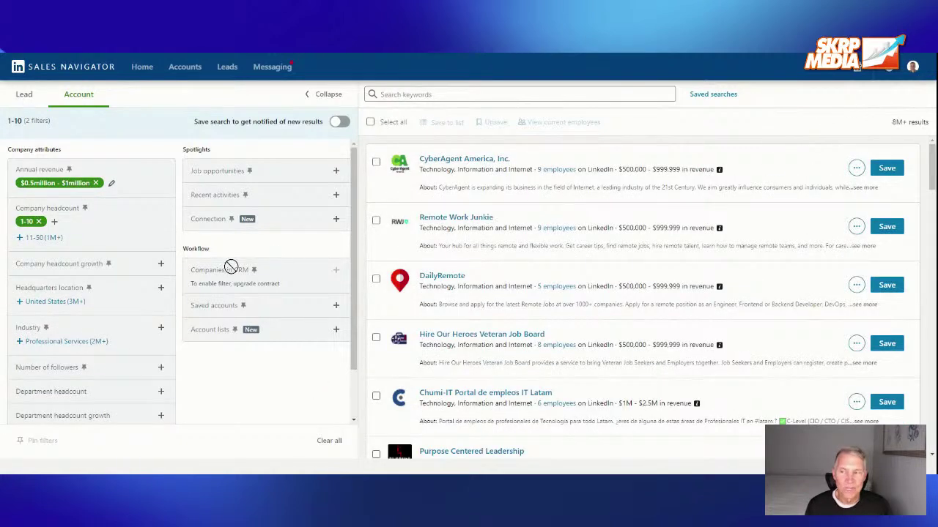
pyautogui.click(35, 303)
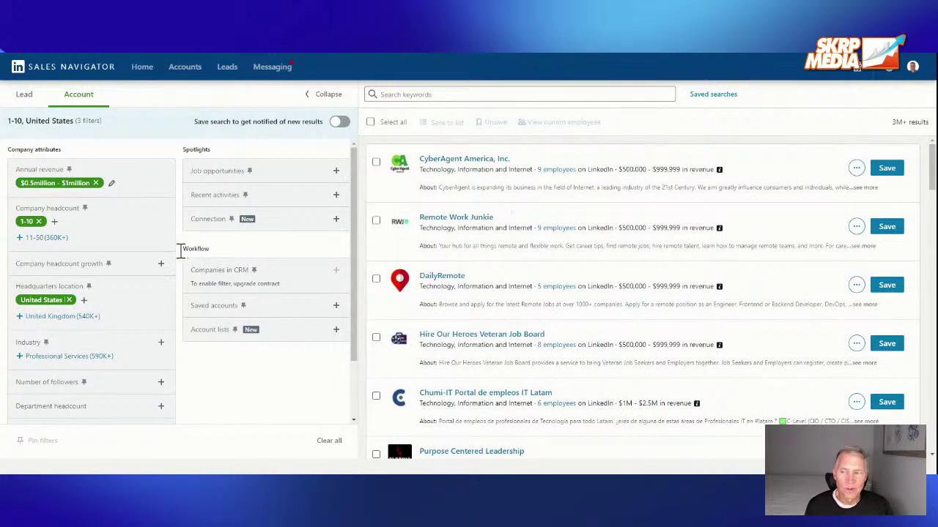
pyautogui.scroll(-3, 221, 342)
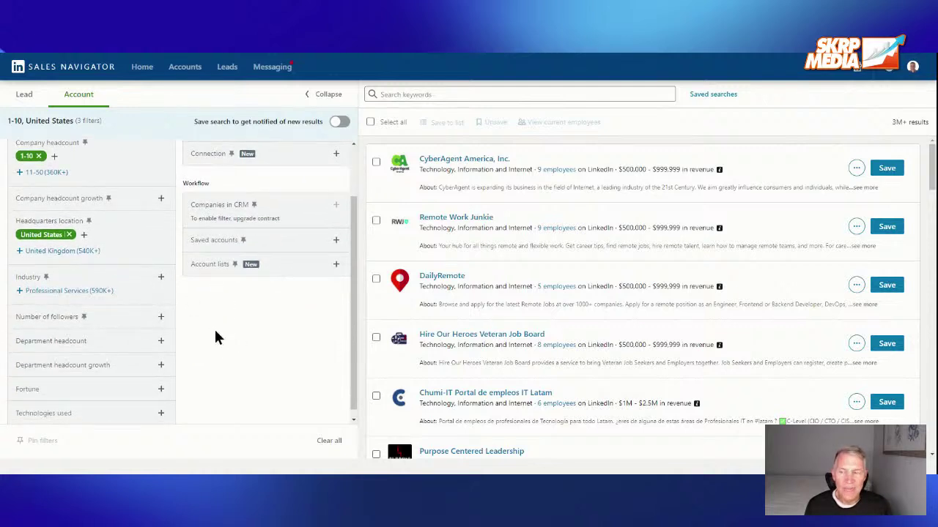
pyautogui.click(430, 94)
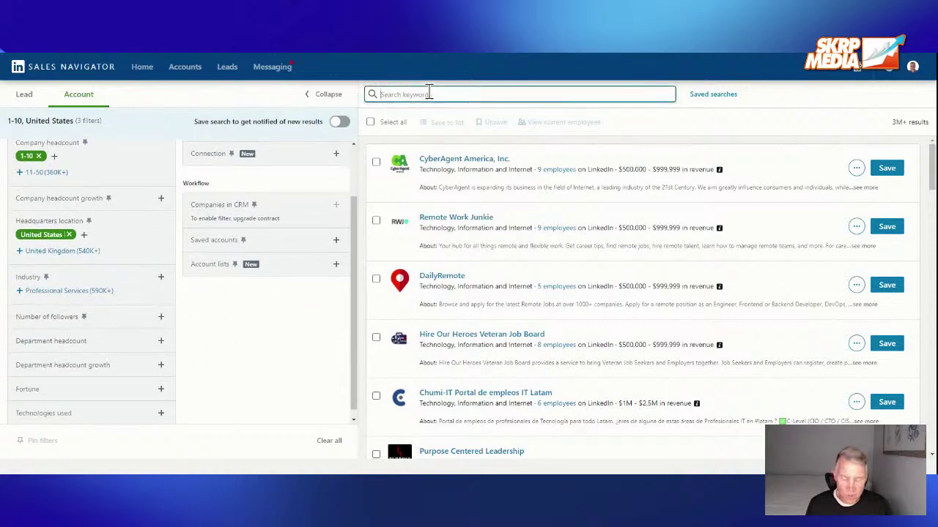
pyautogui.hotkey('ctrl', 'v')
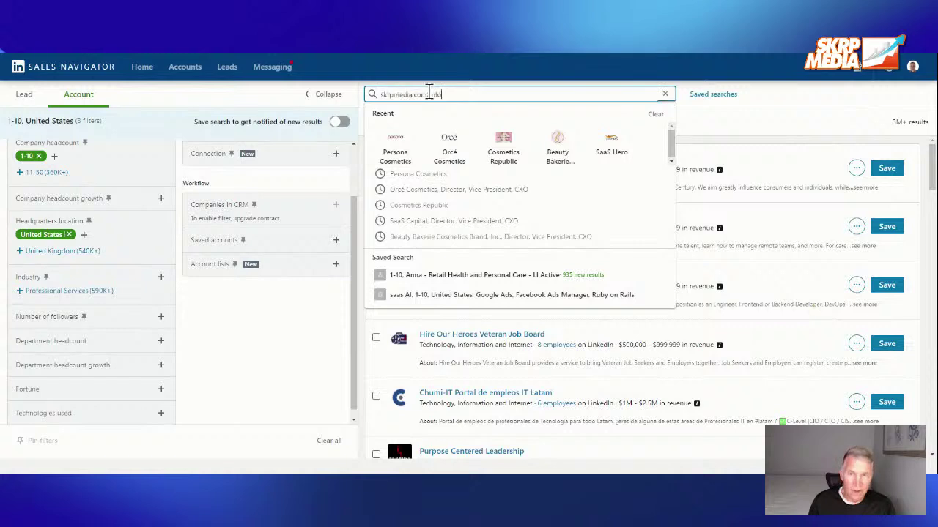
pyautogui.press('BackSpace')
pyautogui.press('BackSpace')
pyautogui.press('BackSpace')
pyautogui.press('BackSpace')
pyautogui.press('BackSpace')
pyautogui.press('BackSpace')
pyautogui.press('BackSpace')
pyautogui.press('BackSpace')
pyautogui.press('BackSpace')
pyautogui.press('BackSpace')
pyautogui.press('BackSpace')
pyautogui.press('BackSpace')
pyautogui.press('BackSpace')
pyautogui.press('BackSpace')
pyautogui.press('BackSpace')
pyautogui.press('BackSpace')
pyautogui.press('BackSpace')
pyautogui.press('BackSpace')
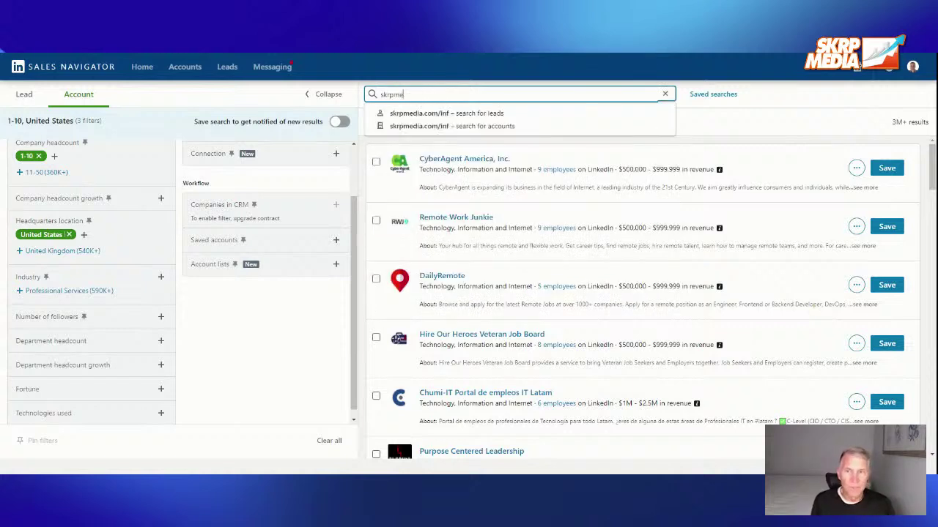
# Step: Search the filtered accounts for the keyword Cosmetics
pyautogui.write('Cosmti')
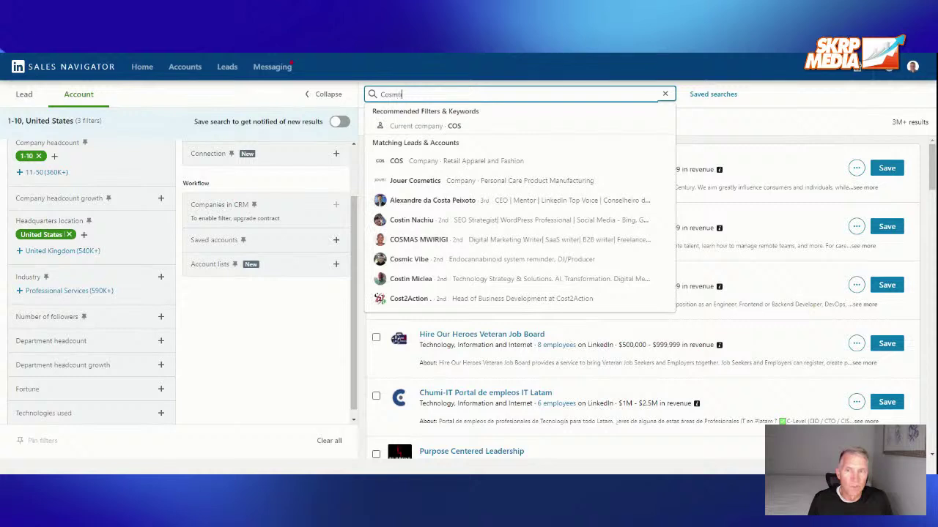
pyautogui.press('BackSpace')
pyautogui.press('BackSpace')
pyautogui.write('etics')
pyautogui.press('Return')
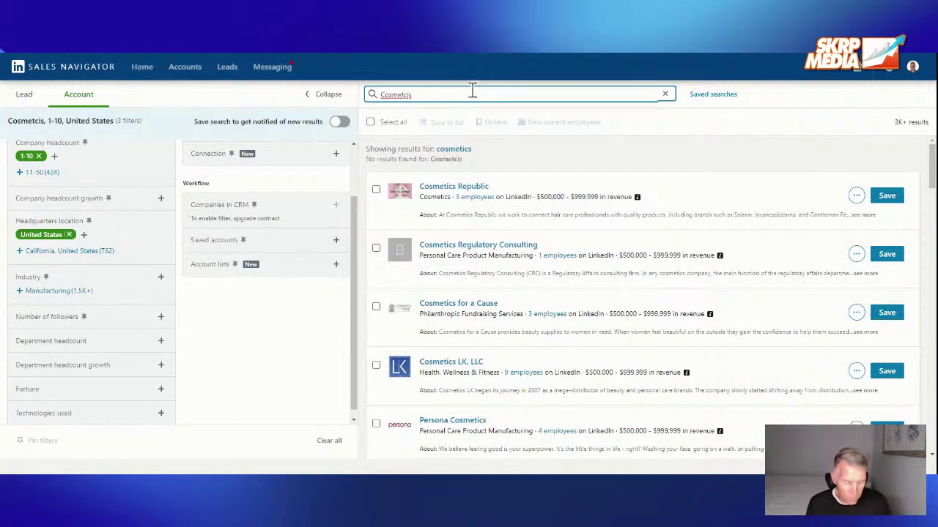
pyautogui.press('BackSpace')
pyautogui.press('BackSpace')
pyautogui.press('BackSpace')
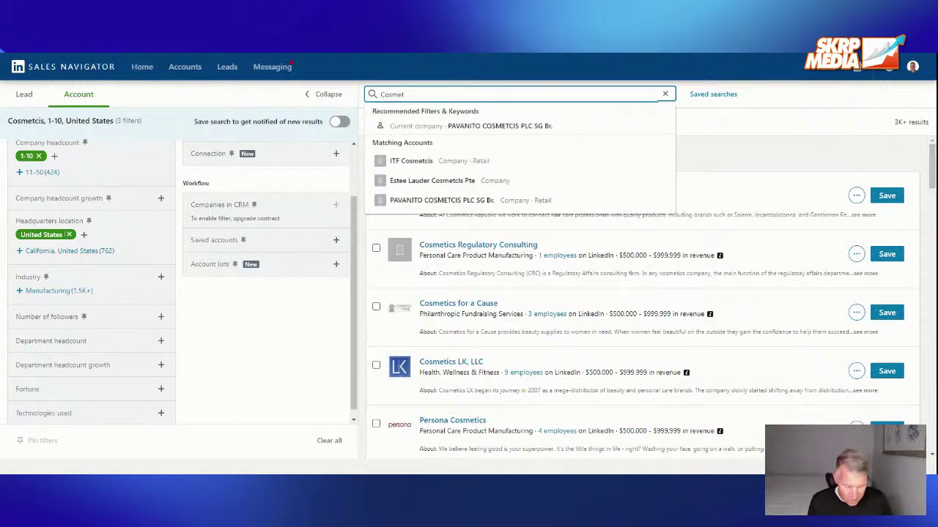
pyautogui.write('ics')
pyautogui.press('Return')
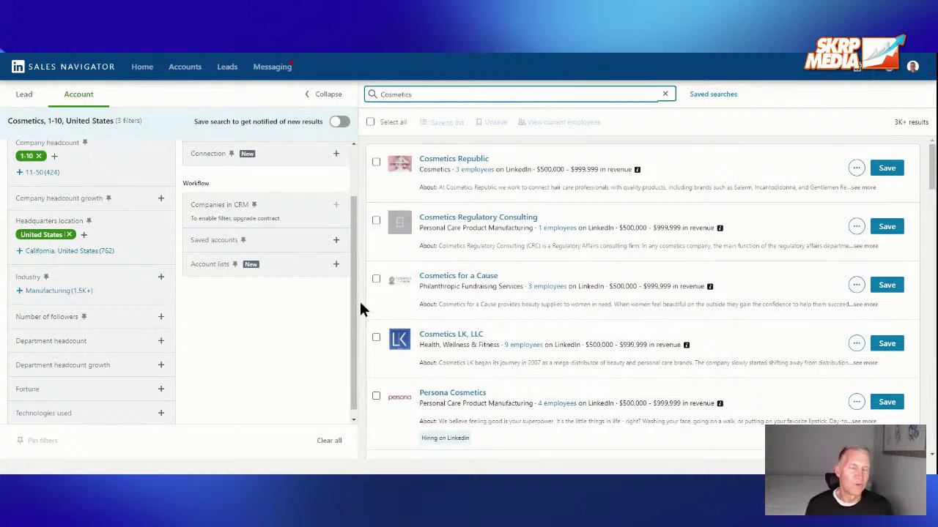
pyautogui.doubleClick(899, 122)
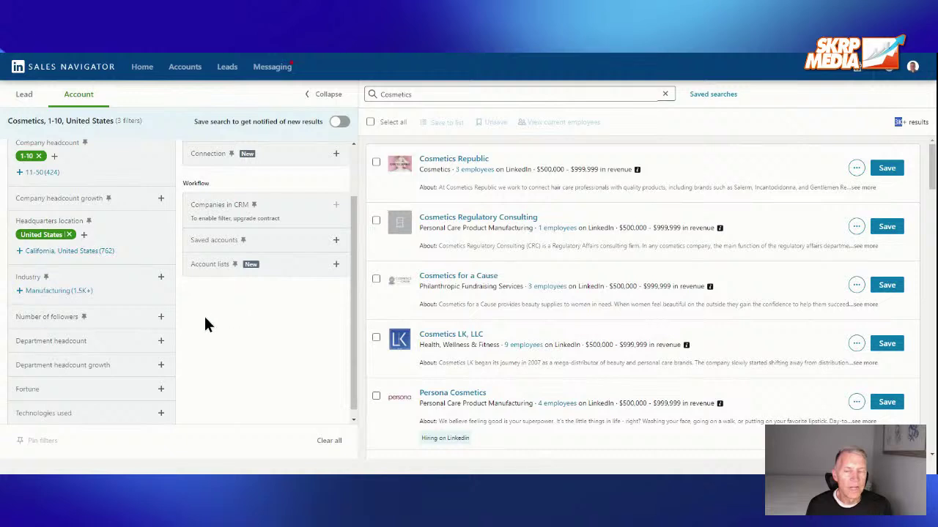
# Step: Add Shopify as a technology used by the companies in the account search
pyautogui.scroll(-1, 169, 339)
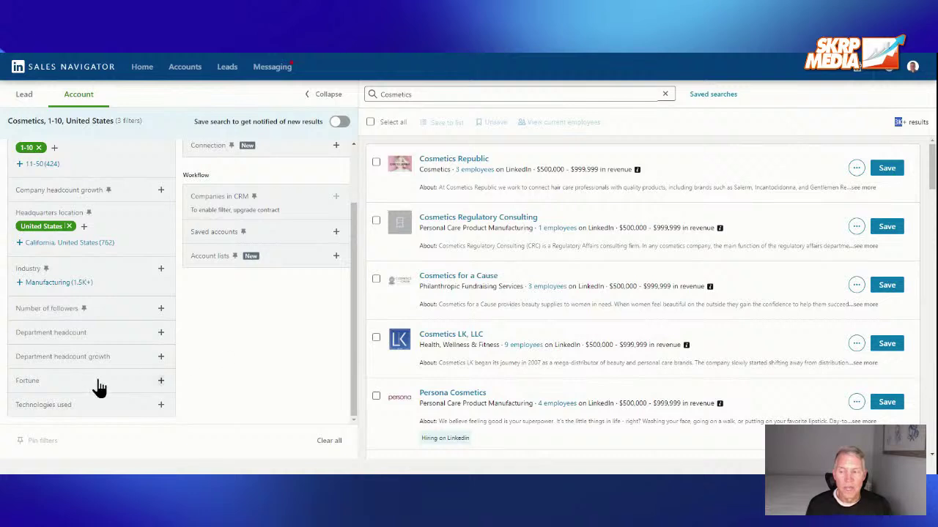
pyautogui.click(49, 408)
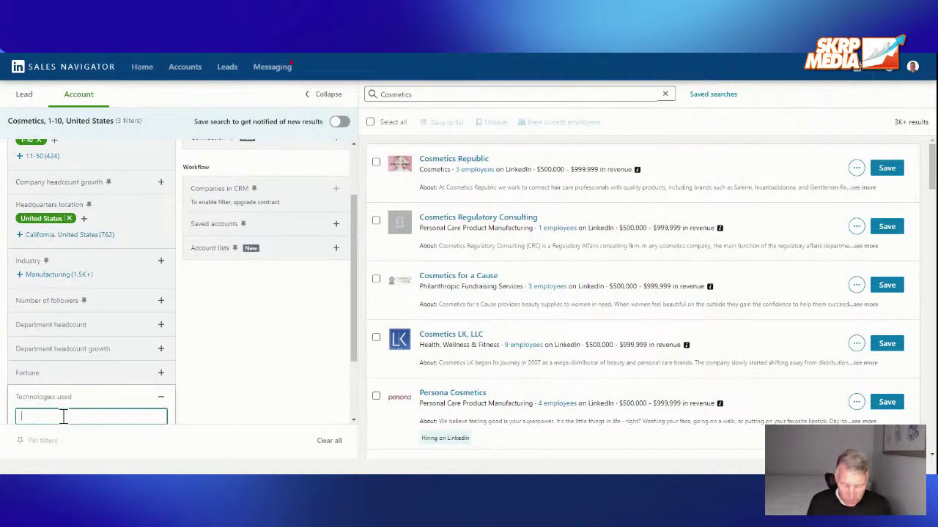
pyautogui.write('s')
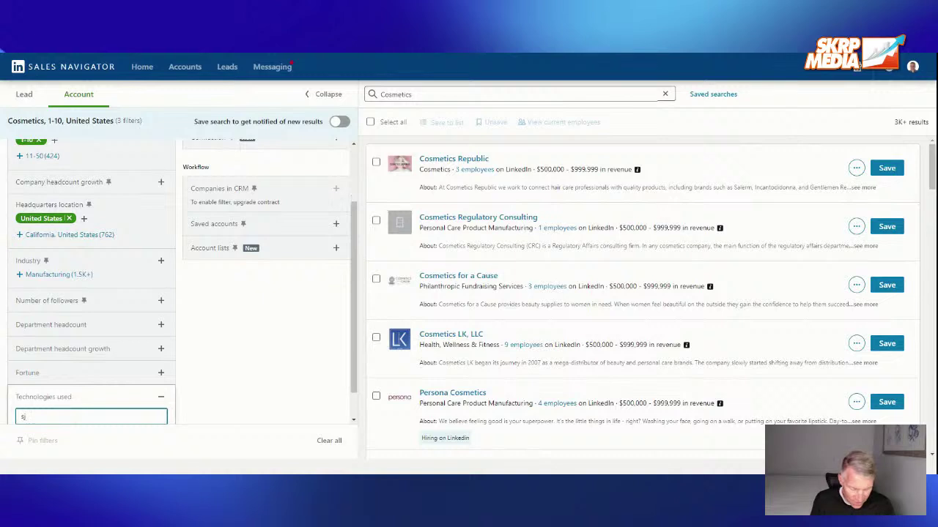
pyautogui.write('hop')
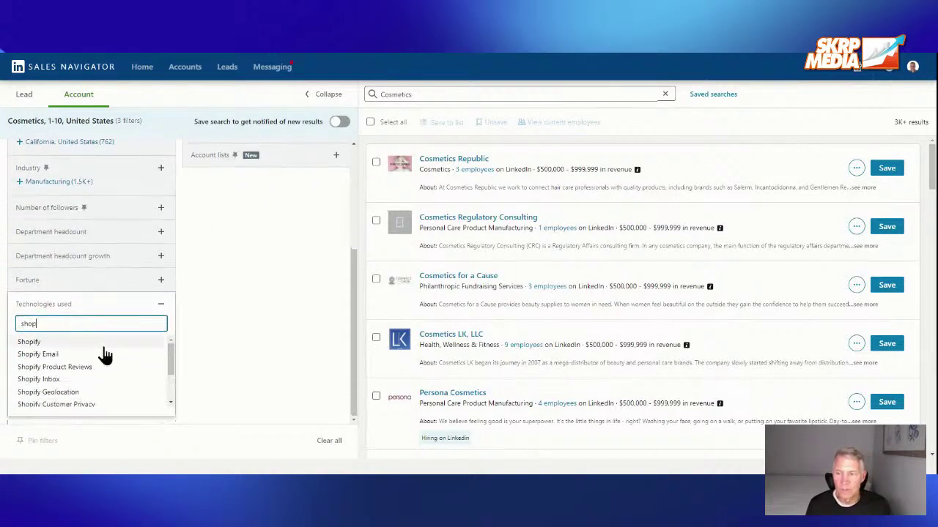
pyautogui.click(94, 343)
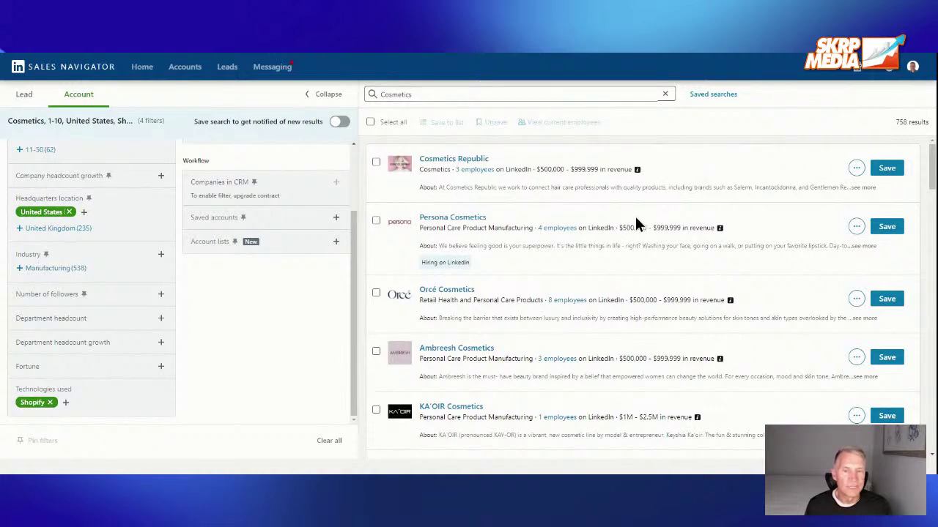
pyautogui.scroll(2, 183, 285)
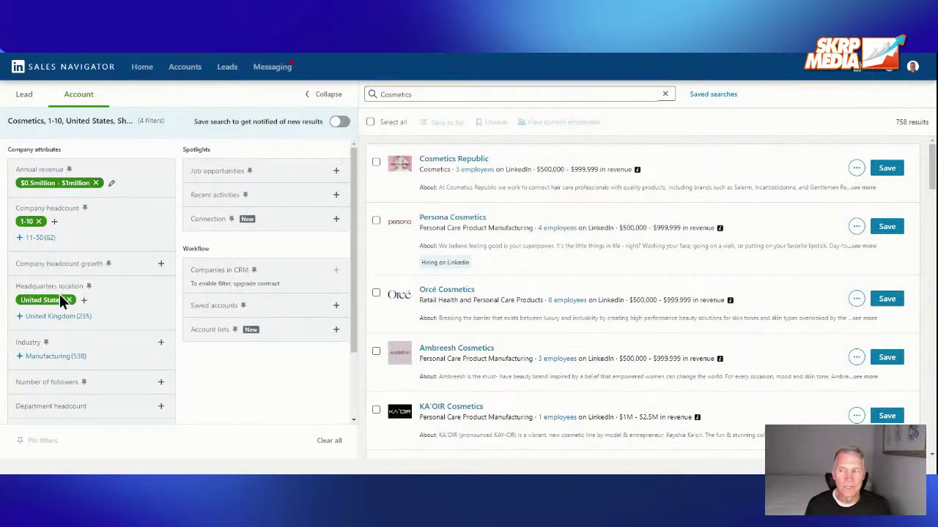
pyautogui.scroll(-3, 60, 293)
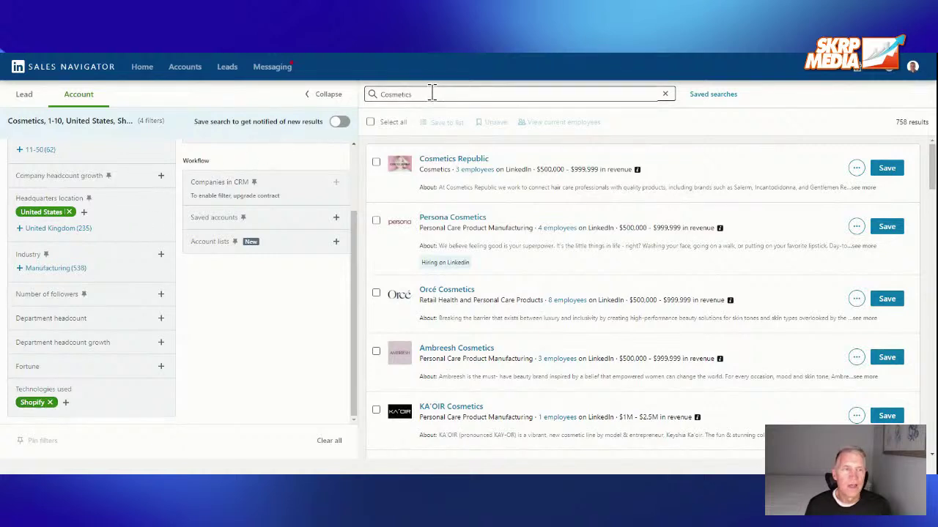
pyautogui.click(160, 256)
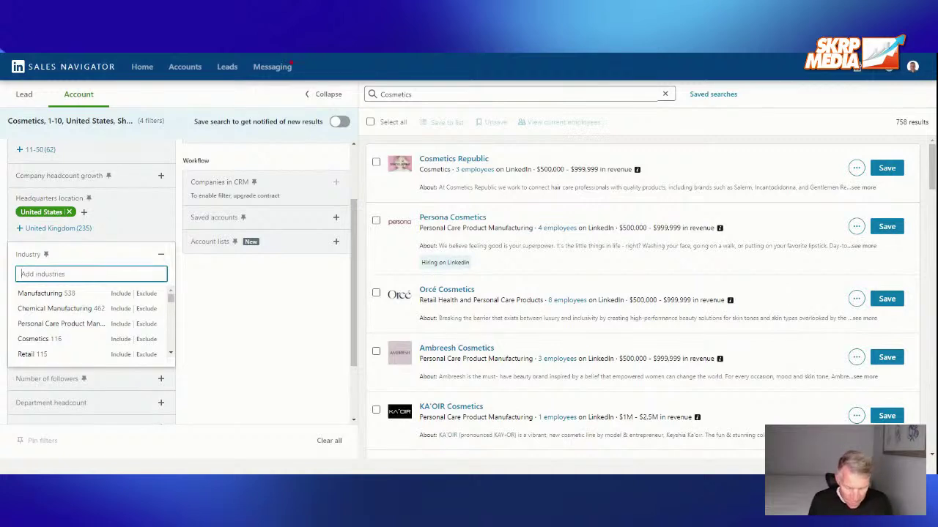
pyautogui.write('c')
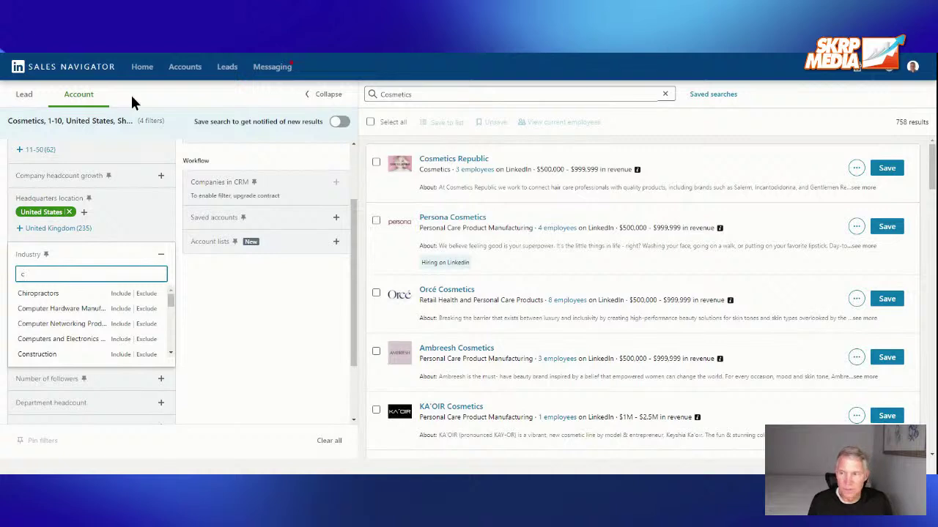
pyautogui.press('BackSpace')
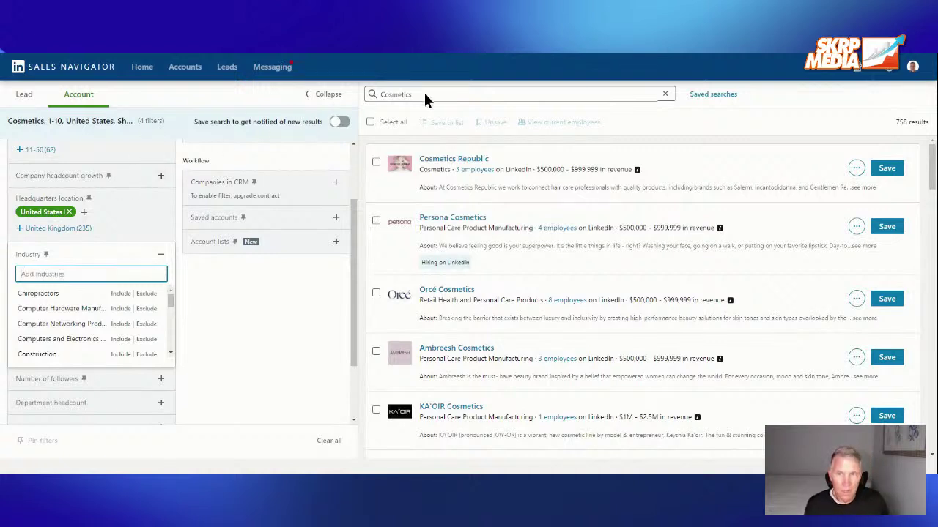
# Step: Try to look up Cosmetics in the Industry filter by reusing the search keyword, and clear the entry
pyautogui.click(419, 94)
pyautogui.moveTo(418, 93); pyautogui.dragTo(352, 106)
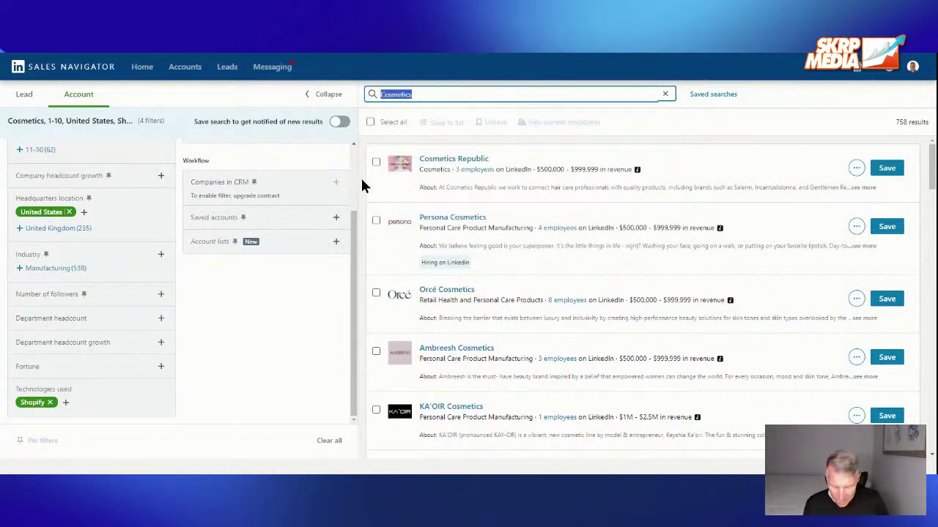
pyautogui.click(221, 261)
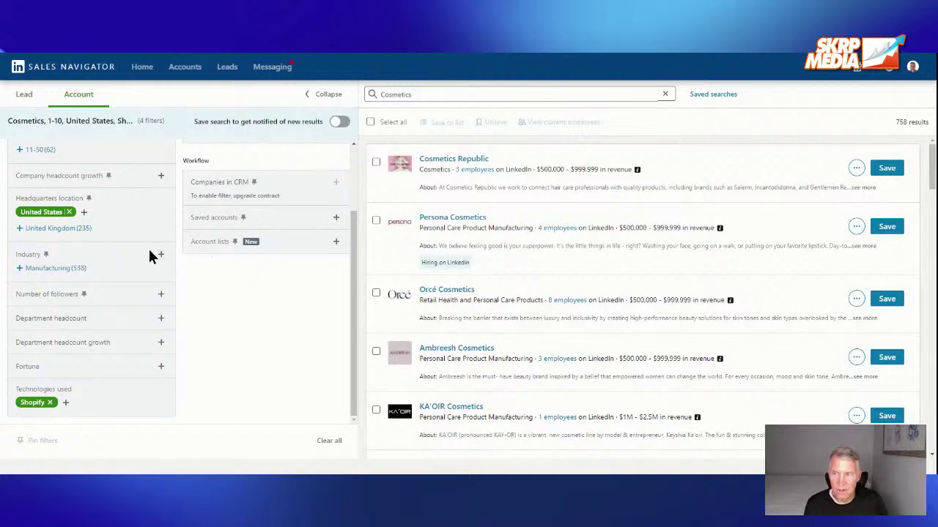
pyautogui.click(91, 273)
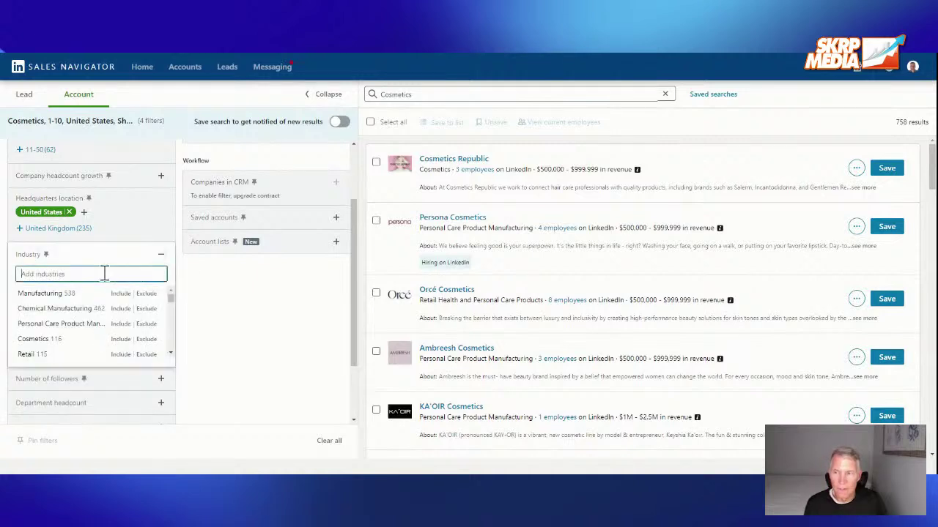
pyautogui.write('Cosmetics')
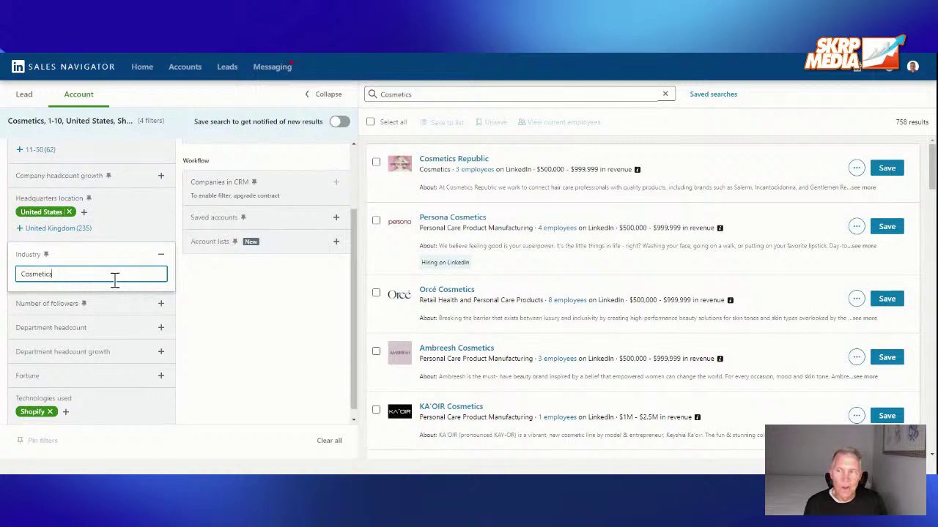
pyautogui.press('BackSpace')
pyautogui.press('BackSpace')
pyautogui.press('BackSpace')
pyautogui.press('BackSpace')
pyautogui.press('BackSpace')
pyautogui.press('BackSpace')
pyautogui.press('BackSpace')
pyautogui.press('BackSpace')
pyautogui.press('BackSpace')
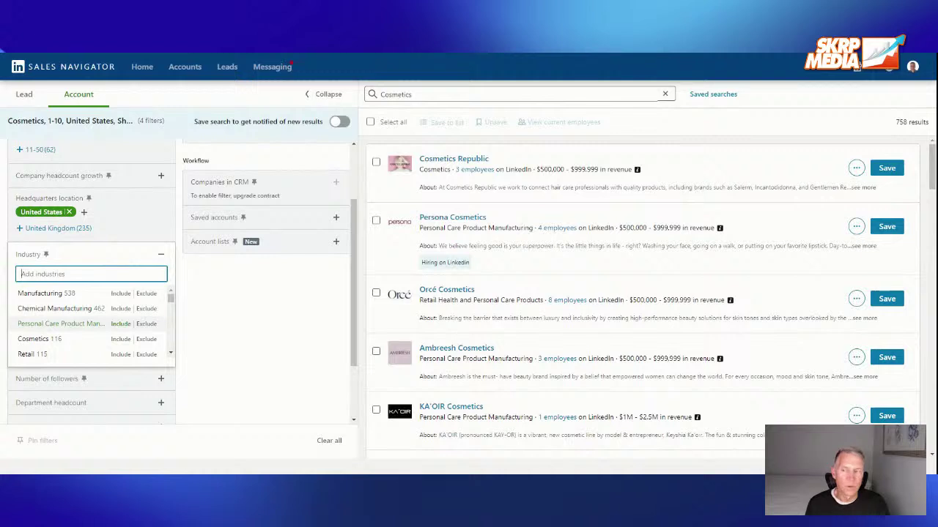
# Step: Include the Cosmetics and Personal Care Product Manufacturing industries in the account search and close the industry list
pyautogui.click(81, 341)
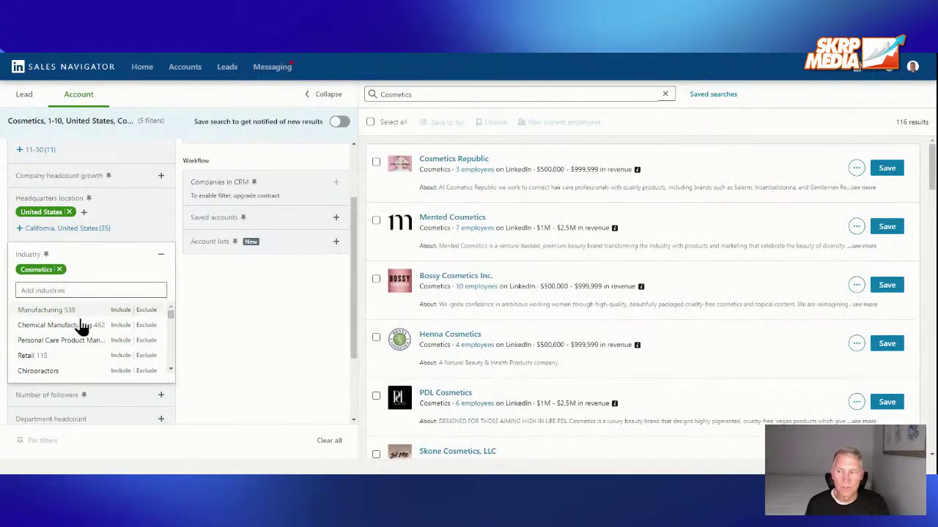
pyautogui.click(119, 340)
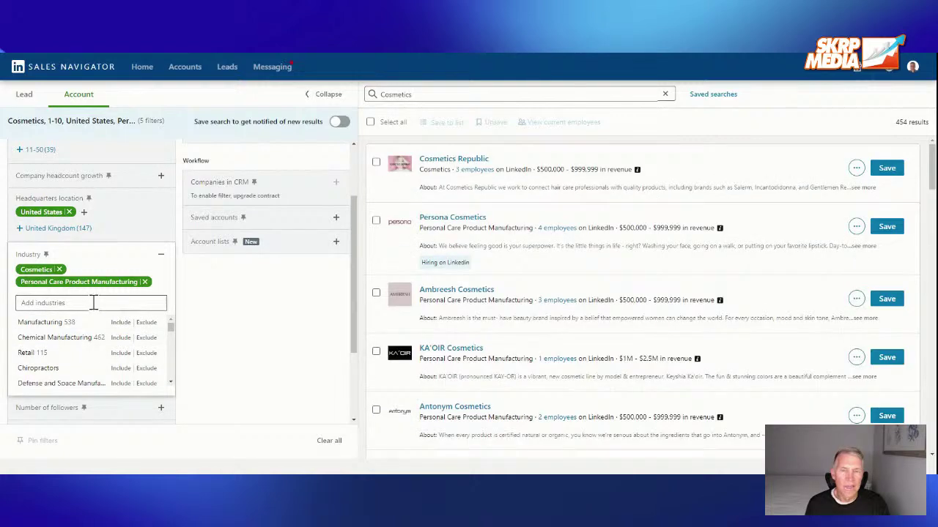
pyautogui.doubleClick(901, 122)
pyautogui.click(231, 329)
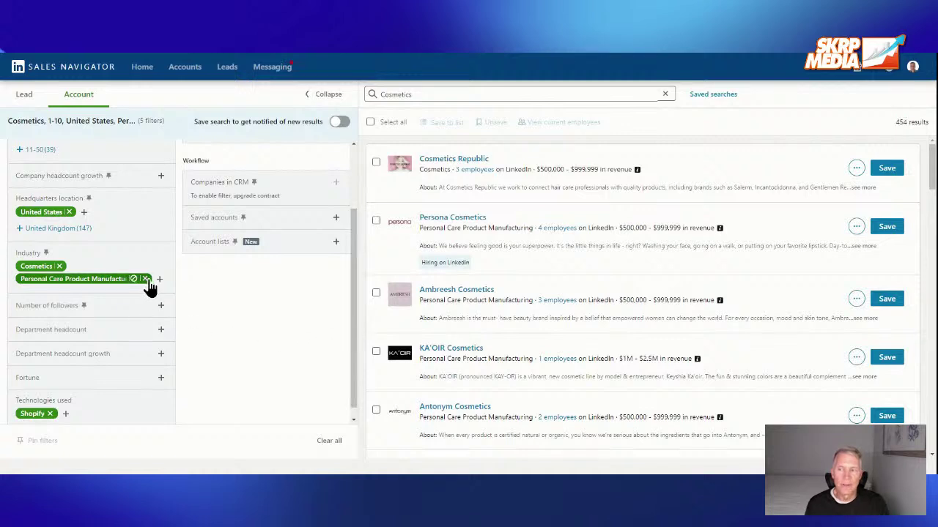
pyautogui.moveTo(144, 288)
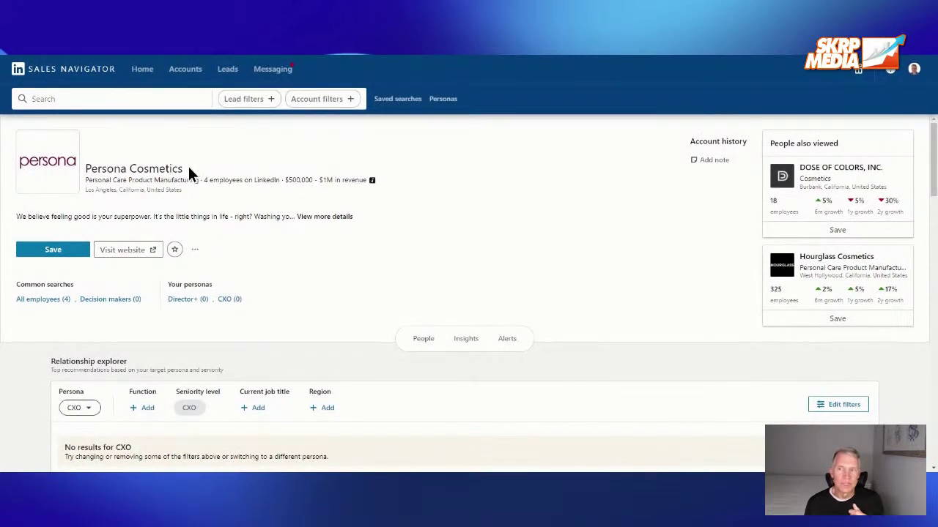
# Step: Open the co-founder's profile from Persona Cosmetics' full employee list, and view a blank InMail to them before closing it
pyautogui.click(41, 302)
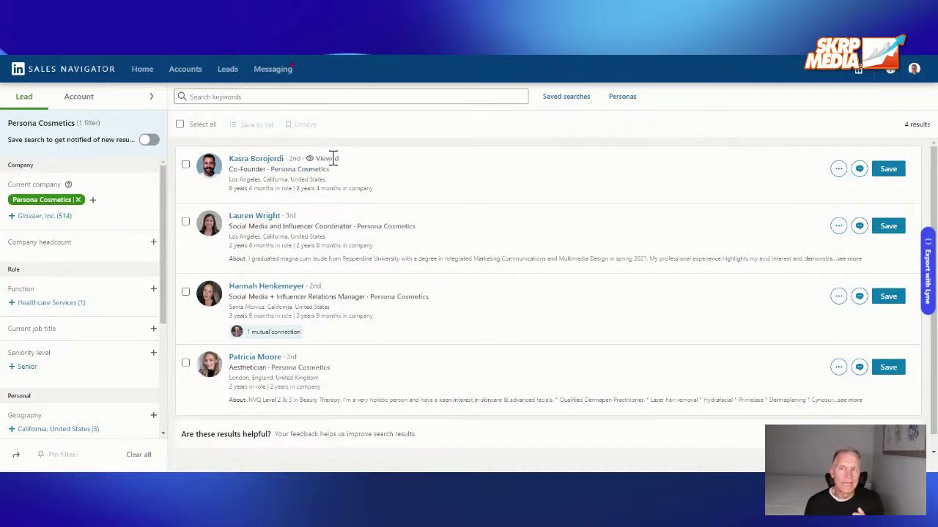
pyautogui.click(266, 162)
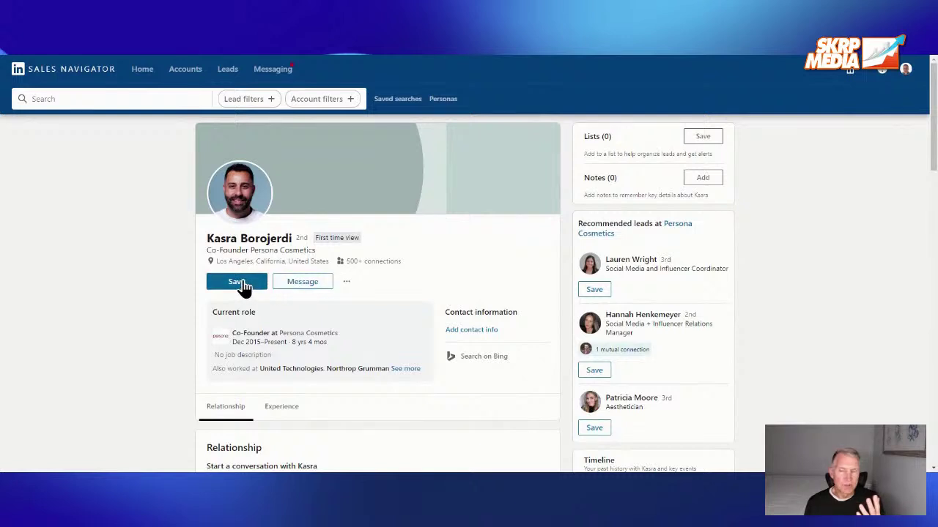
pyautogui.click(299, 287)
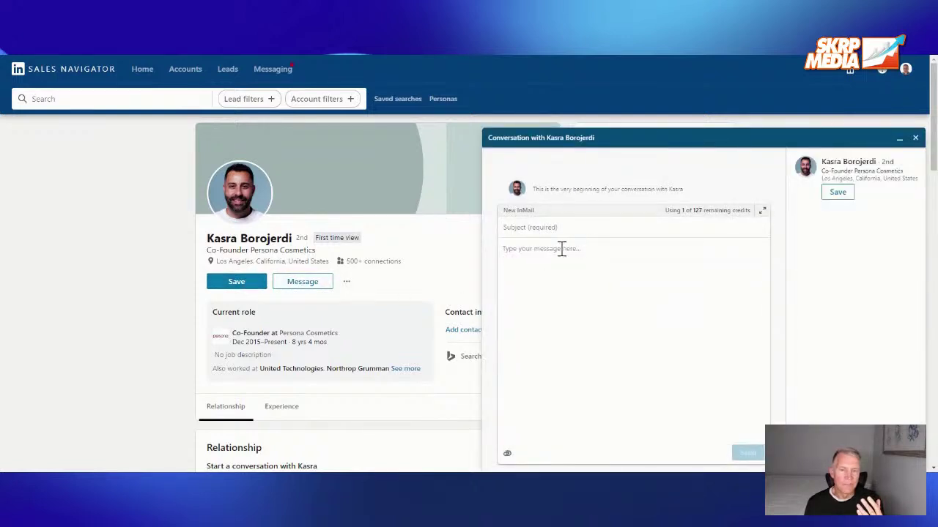
pyautogui.click(915, 140)
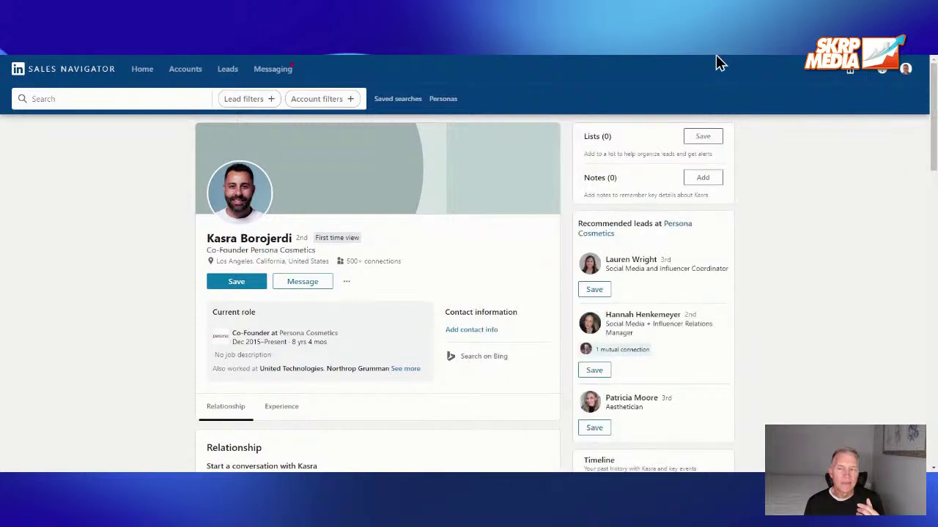